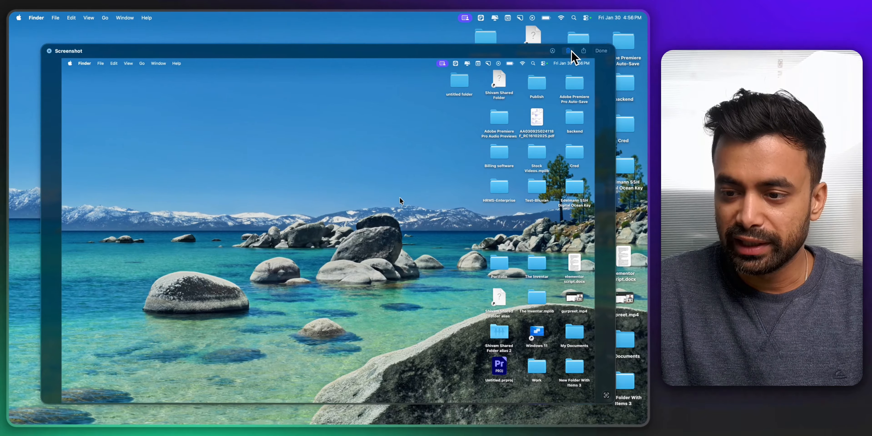
Step: Try drawing a shape in the built-in macOS screenshot markup view, then close the preview
{"action": "left_click", "coordinate": [553, 50]}
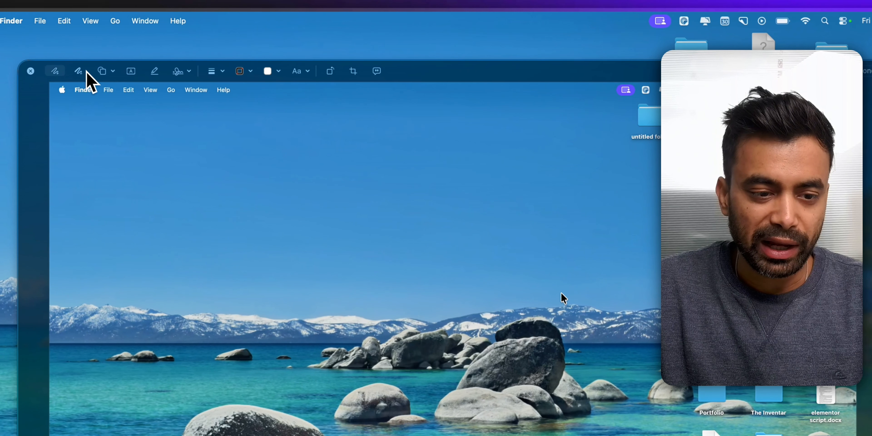
{"action": "left_click", "coordinate": [90, 73]}
{"action": "mouse_move", "coordinate": [151, 160]}
{"action": "left_mouse_down"}
{"action": "mouse_move", "coordinate": [287, 165]}
{"action": "mouse_move", "coordinate": [293, 295]}
{"action": "left_mouse_up"}
{"action": "left_click", "coordinate": [124, 73]}
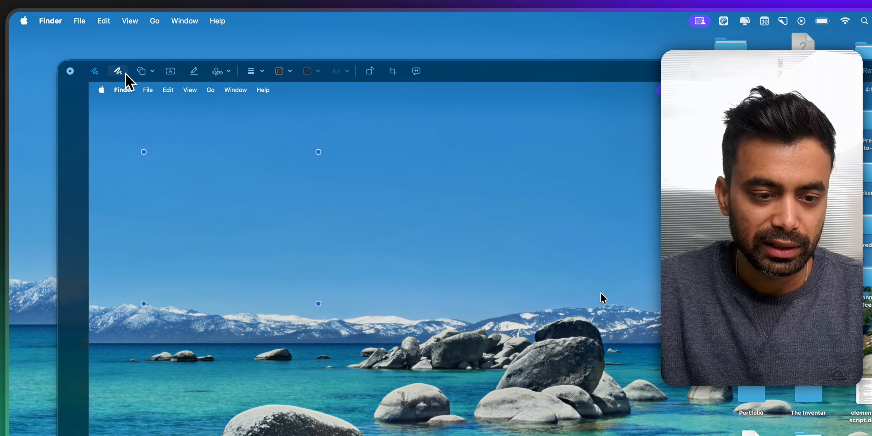
{"action": "left_click", "coordinate": [140, 72]}
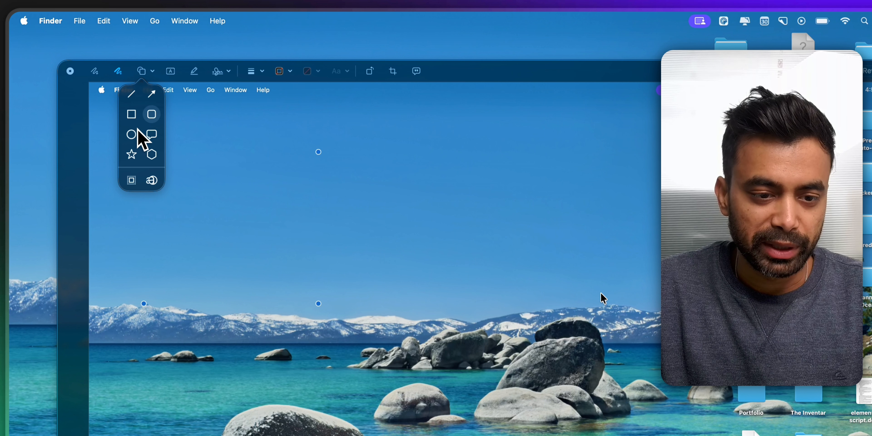
{"action": "left_click", "coordinate": [454, 72]}
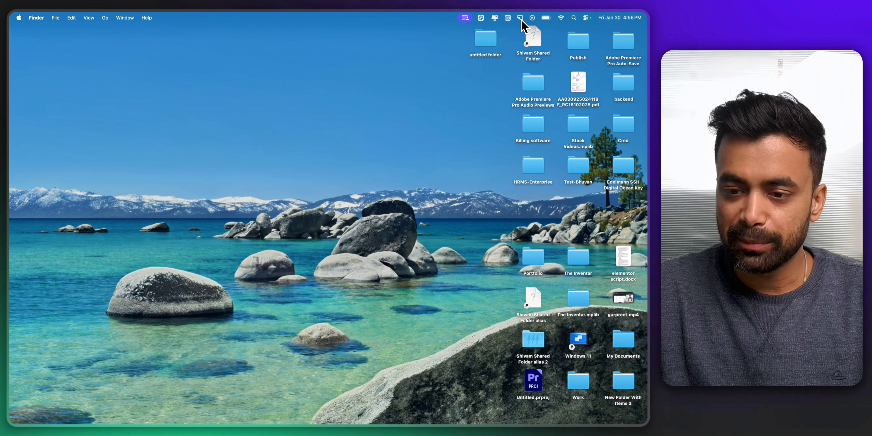
Step: Capture an area screenshot using CleanShot's All-In-One capture mode
{"action": "left_click", "coordinate": [521, 19]}
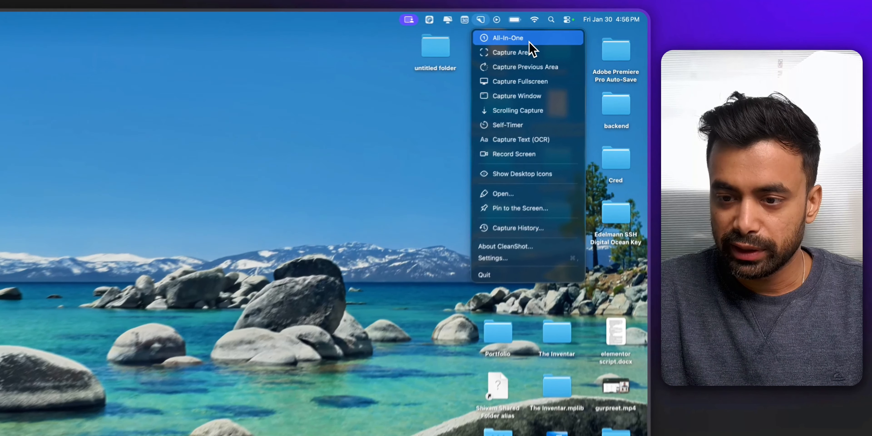
{"action": "left_click", "coordinate": [554, 34]}
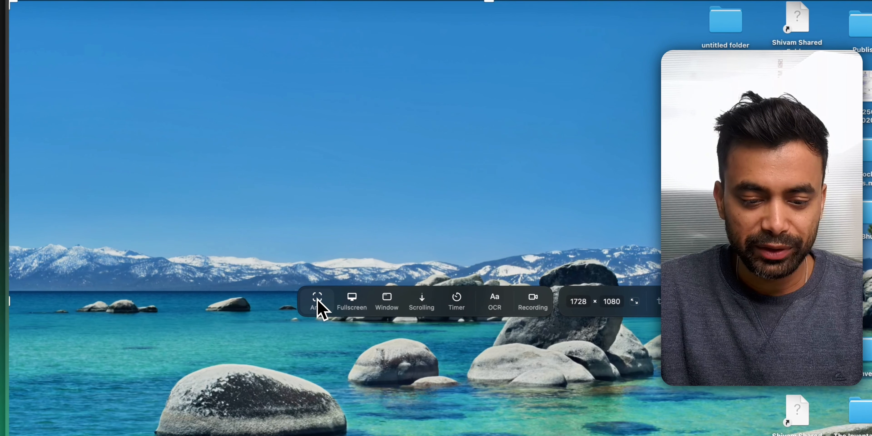
{"action": "left_click", "coordinate": [214, 227]}
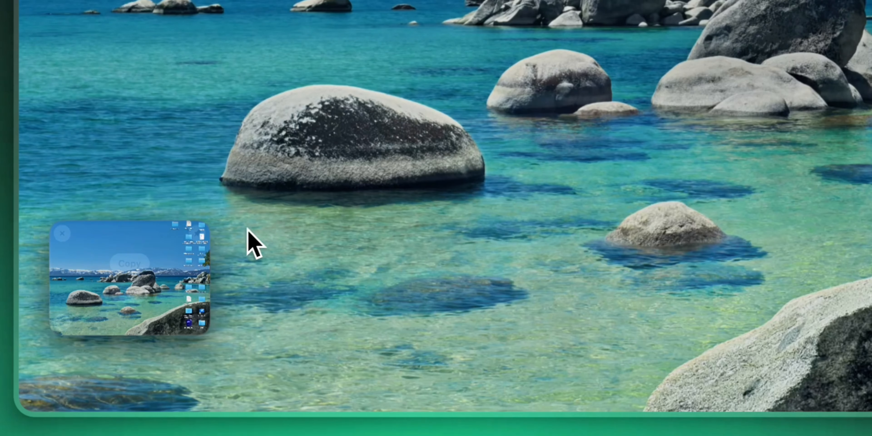
{"action": "mouse_move", "coordinate": [84, 362]}
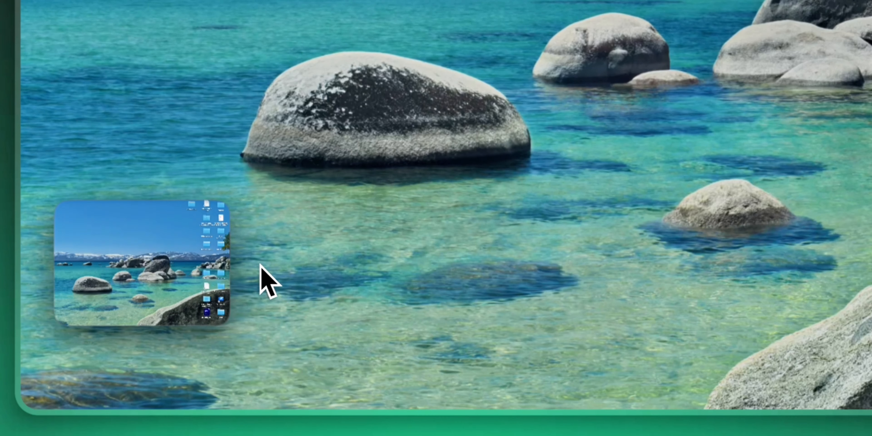
{"action": "mouse_move", "coordinate": [228, 270]}
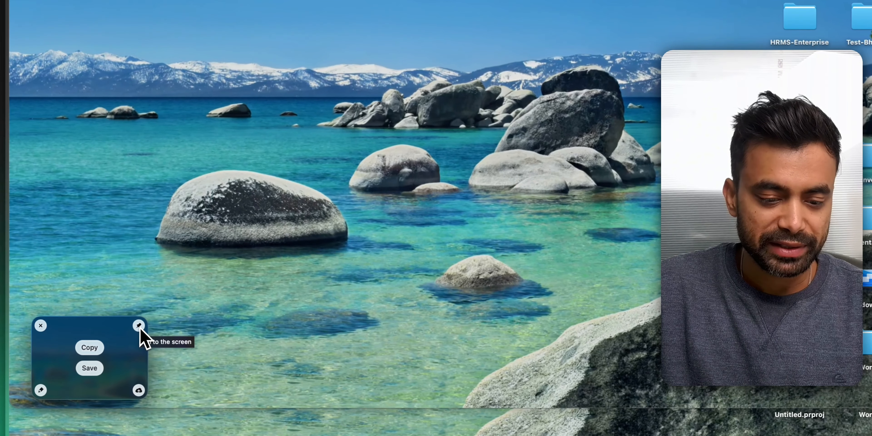
Step: Open the captured screenshot from its floating thumbnail in the annotate tool
{"action": "left_click", "coordinate": [95, 339]}
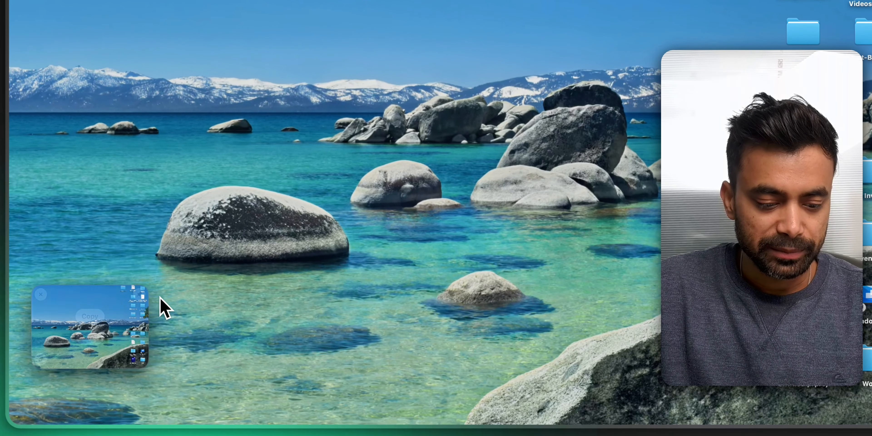
{"action": "mouse_move", "coordinate": [98, 342]}
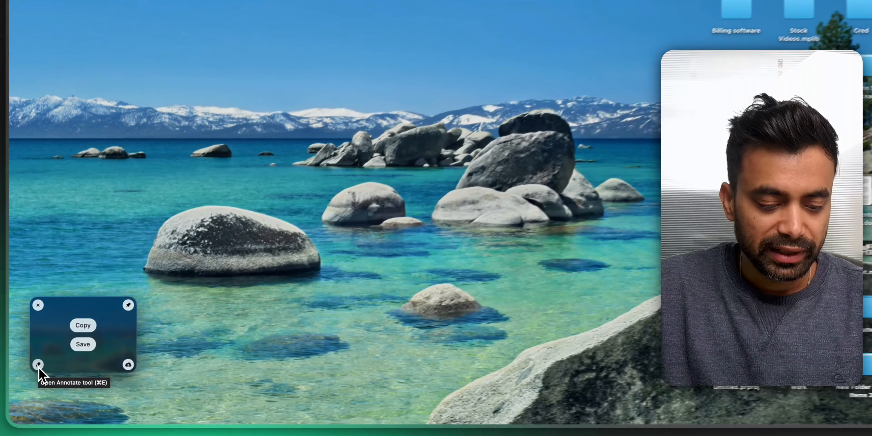
{"action": "left_click", "coordinate": [30, 381]}
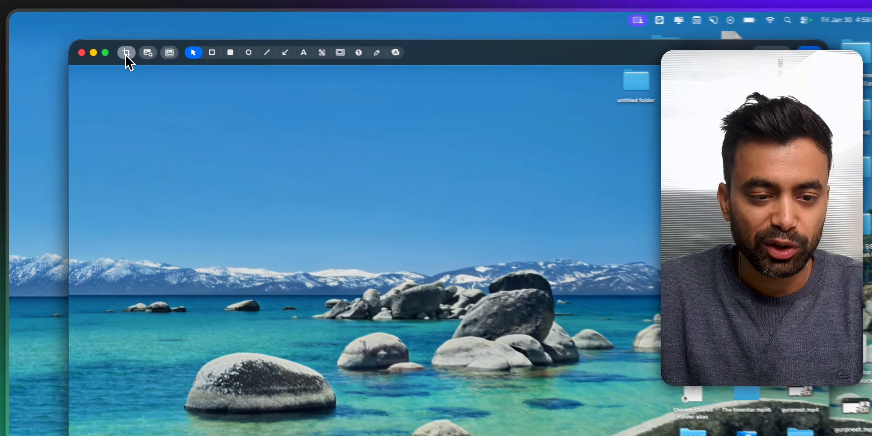
Step: Examine the crop tool and its aspect ratio presets, then leave cropping without changes
{"action": "left_click", "coordinate": [94, 41]}
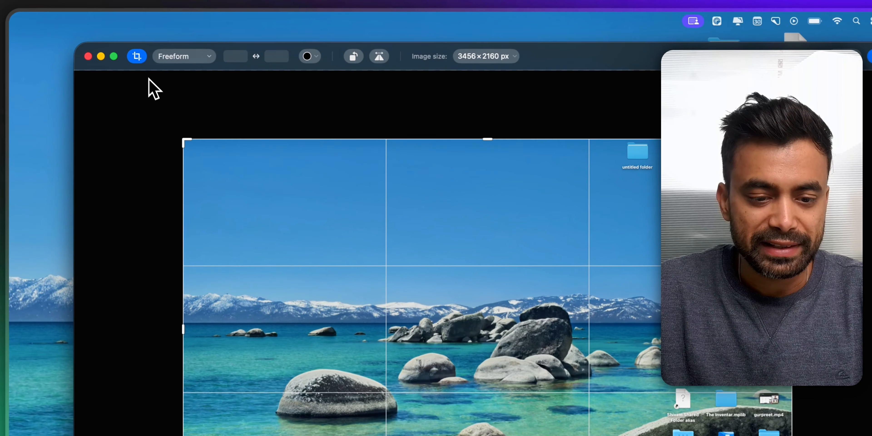
{"action": "mouse_move", "coordinate": [194, 145]}
{"action": "left_mouse_down"}
{"action": "mouse_move", "coordinate": [341, 245]}
{"action": "mouse_move", "coordinate": [346, 238]}
{"action": "mouse_move", "coordinate": [136, 117]}
{"action": "mouse_move", "coordinate": [195, 141]}
{"action": "mouse_move", "coordinate": [184, 140]}
{"action": "left_mouse_up"}
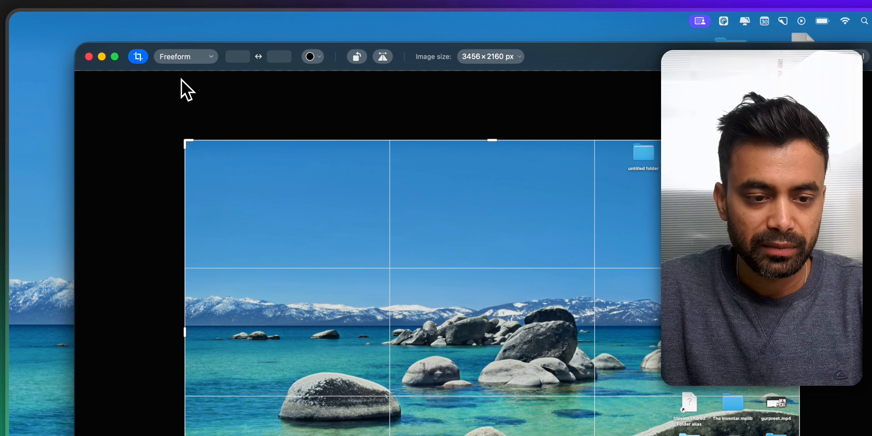
{"action": "left_click", "coordinate": [182, 57]}
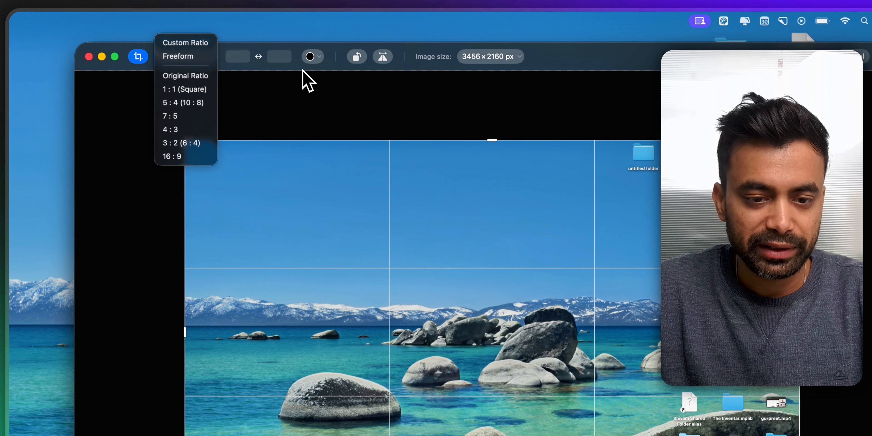
{"action": "left_click", "coordinate": [272, 55]}
{"action": "left_click", "coordinate": [138, 56]}
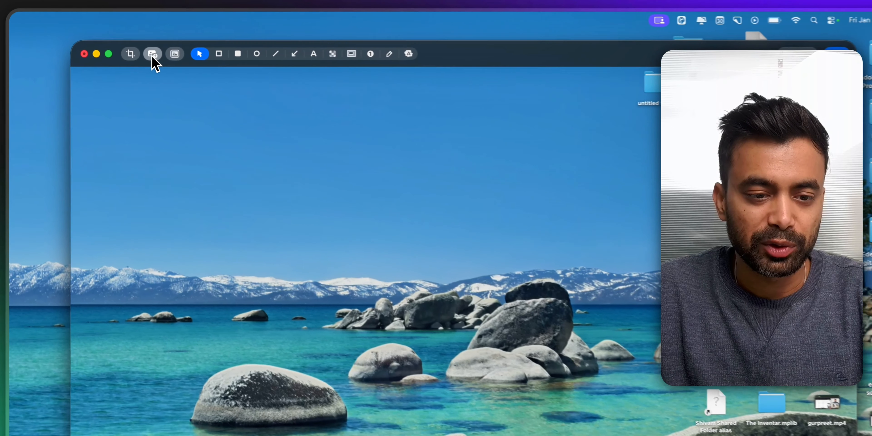
Step: Draw an outlined red rectangle in the sky area of the screenshot
{"action": "left_click", "coordinate": [109, 41]}
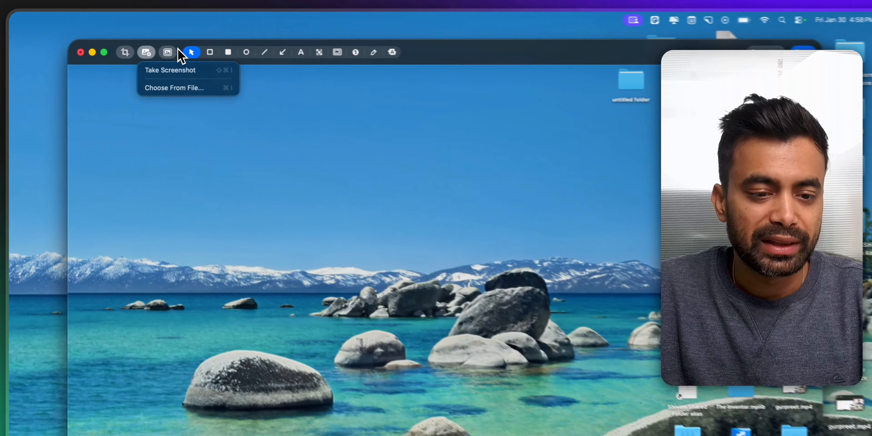
{"action": "left_click", "coordinate": [259, 87]}
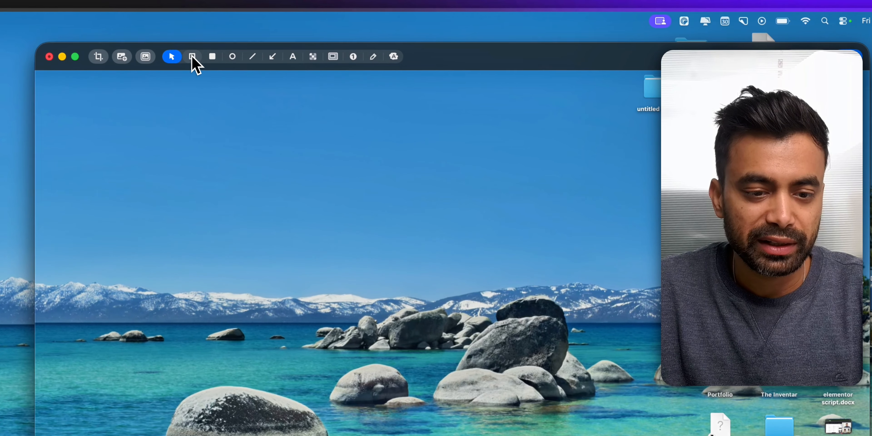
{"action": "left_click_drag", "start_coordinate": [171, 140], "coordinate": [317, 249]}
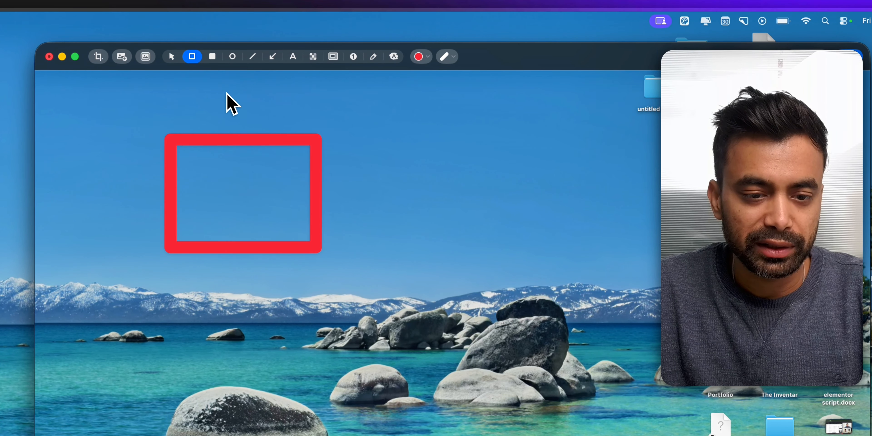
Step: Draw a filled red rectangle and a small red circle on the screenshot
{"action": "left_click", "coordinate": [212, 56]}
{"action": "left_click_drag", "start_coordinate": [433, 190], "coordinate": [492, 268]}
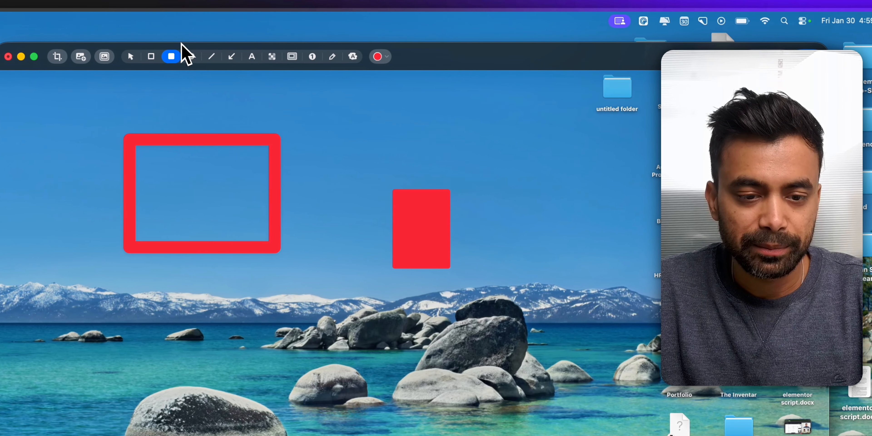
{"action": "left_click", "coordinate": [192, 56]}
{"action": "mouse_move", "coordinate": [312, 134]}
{"action": "left_mouse_down"}
{"action": "mouse_move", "coordinate": [345, 187]}
{"action": "mouse_move", "coordinate": [361, 181]}
{"action": "mouse_move", "coordinate": [346, 167]}
{"action": "mouse_move", "coordinate": [352, 176]}
{"action": "left_mouse_up"}
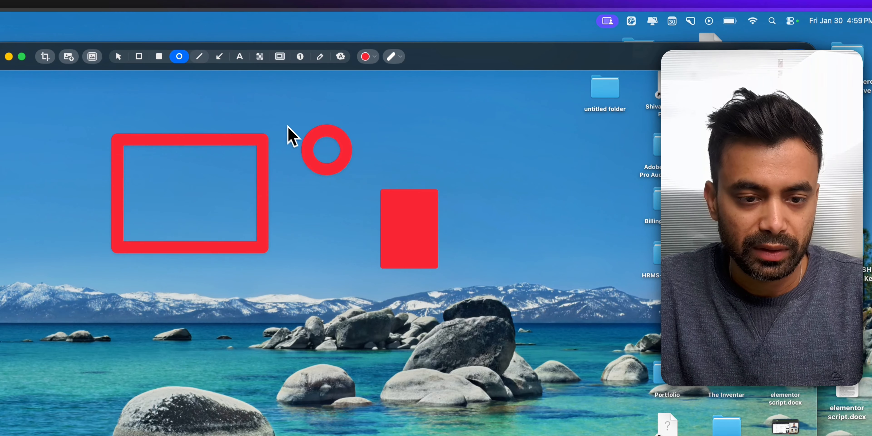
Step: Draw a straight red line near the top and two red arrows pointing at the rocks
{"action": "left_click", "coordinate": [199, 56]}
{"action": "mouse_move", "coordinate": [395, 118]}
{"action": "left_mouse_down"}
{"action": "mouse_move", "coordinate": [483, 169]}
{"action": "mouse_move", "coordinate": [513, 138]}
{"action": "left_mouse_up"}
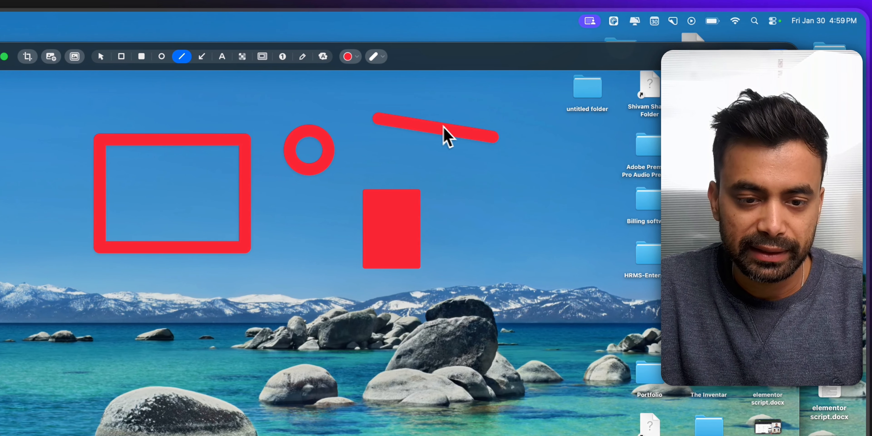
{"action": "left_click", "coordinate": [202, 56]}
{"action": "left_click_drag", "start_coordinate": [585, 261], "coordinate": [359, 330]}
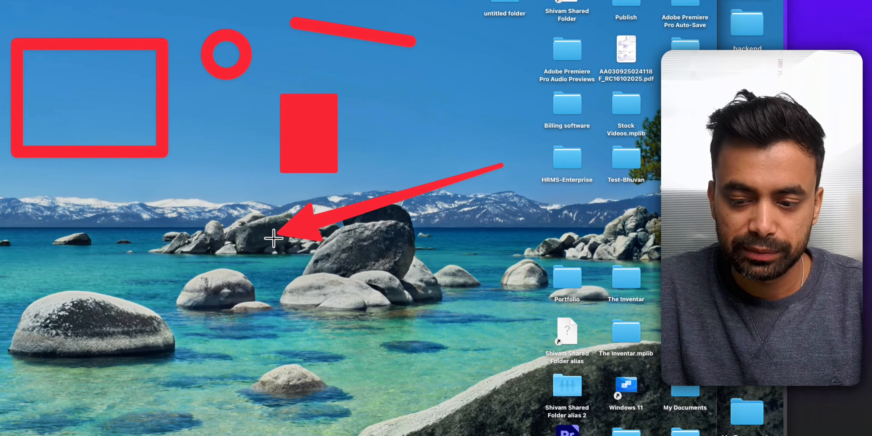
{"action": "left_click_drag", "start_coordinate": [95, 283], "coordinate": [250, 304]}
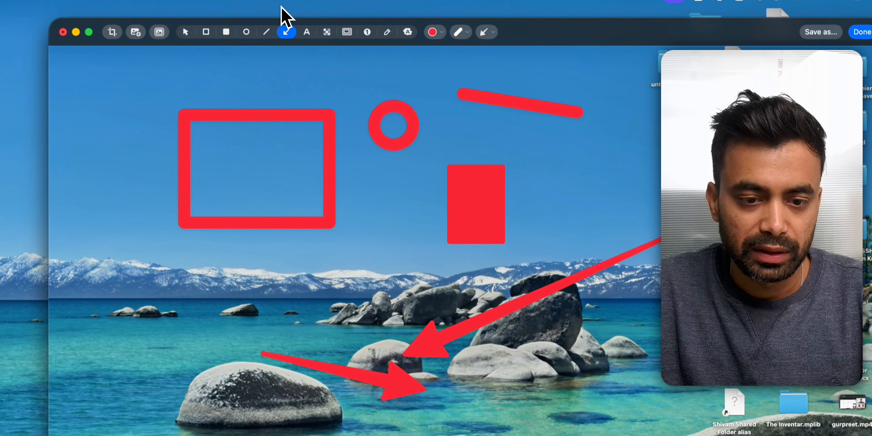
Step: Pixelate a desktop icon, then highlight a rectangular area around the filled rectangle
{"action": "left_click", "coordinate": [313, 53]}
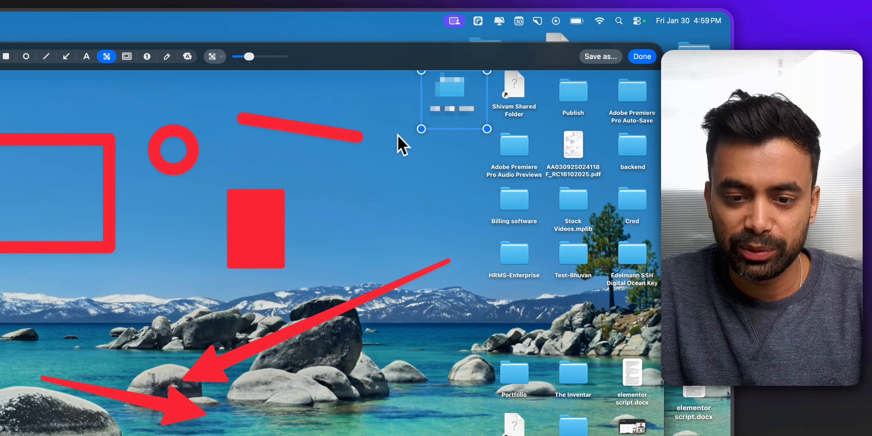
{"action": "left_click", "coordinate": [127, 56]}
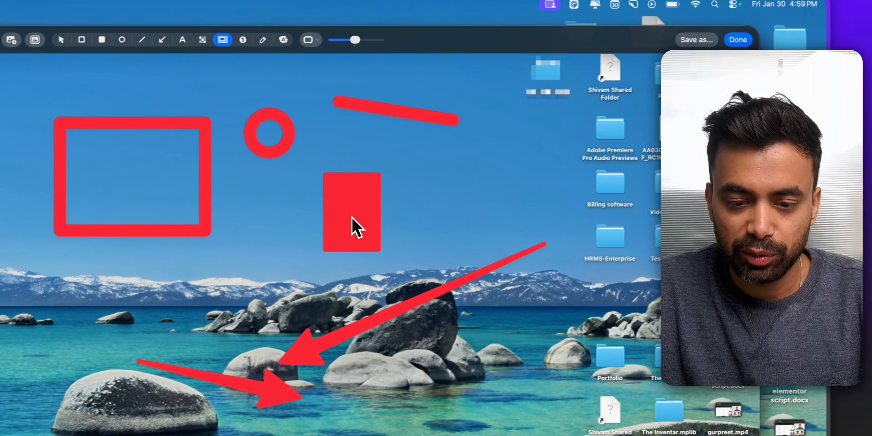
{"action": "left_click_drag", "start_coordinate": [451, 140], "coordinate": [615, 240]}
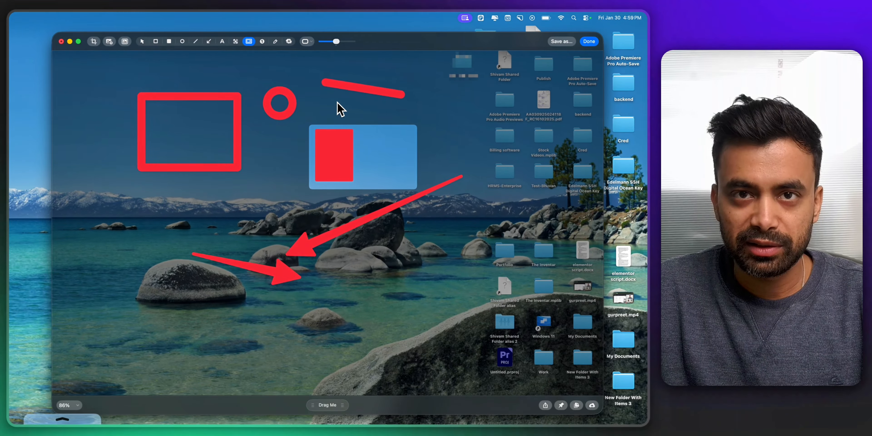
Step: Place numbered counters 1 to 4 down the left side of the screenshot
{"action": "left_click", "coordinate": [262, 41]}
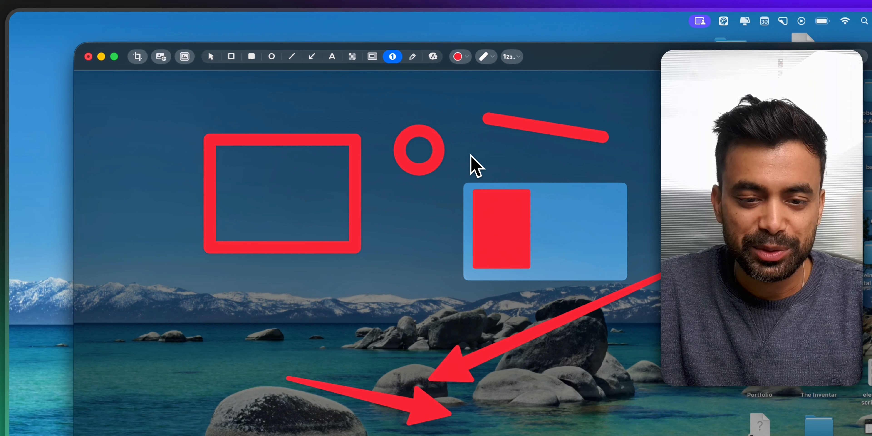
{"action": "left_click", "coordinate": [131, 146]}
{"action": "left_click", "coordinate": [143, 243]}
{"action": "left_click", "coordinate": [154, 359]}
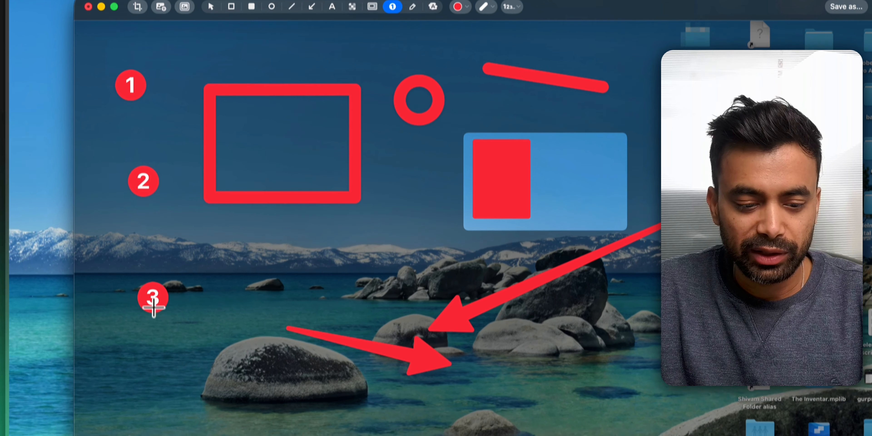
{"action": "left_click", "coordinate": [172, 397]}
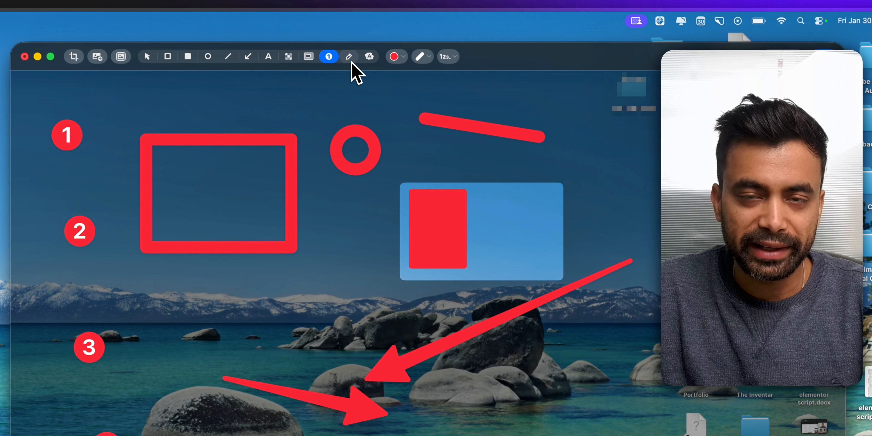
Step: Draw a freehand squiggle with the pencil and highlight a desktop icon's label text
{"action": "left_click", "coordinate": [351, 60]}
{"action": "left_click_drag", "start_coordinate": [176, 298], "coordinate": [371, 342]}
{"action": "left_click", "coordinate": [369, 57]}
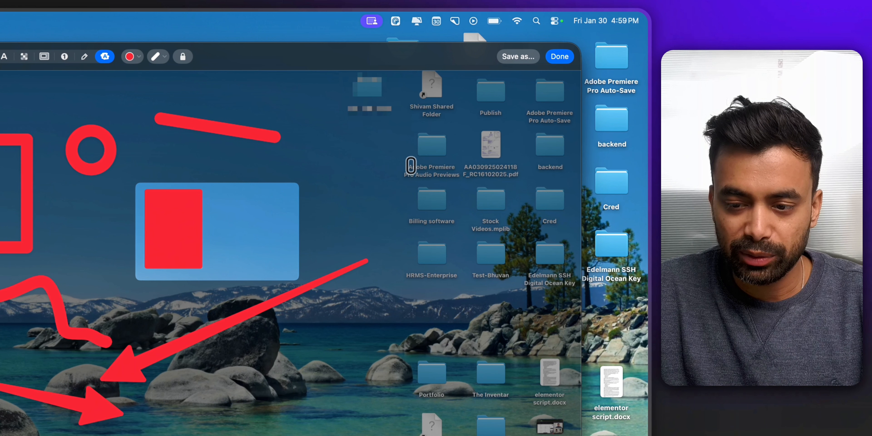
{"action": "left_click_drag", "start_coordinate": [411, 166], "coordinate": [458, 167]}
{"action": "left_click_drag", "start_coordinate": [404, 227], "coordinate": [481, 228]}
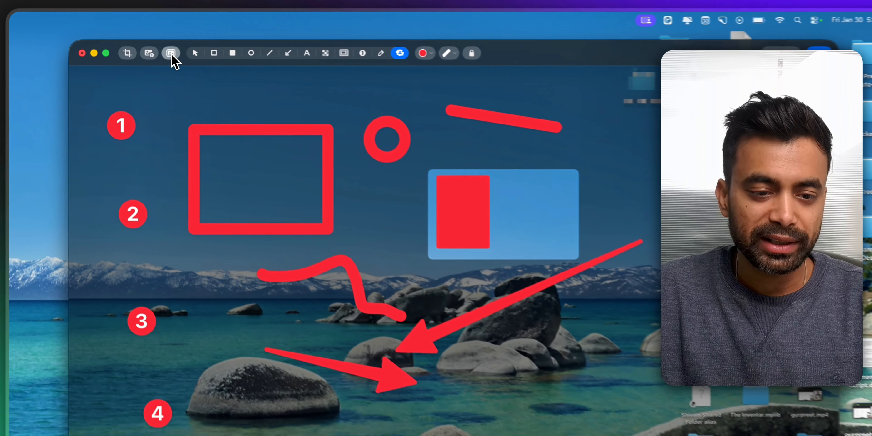
Step: Try several gradient backgrounds behind the screenshot, then undo the background changes
{"action": "left_click", "coordinate": [125, 42]}
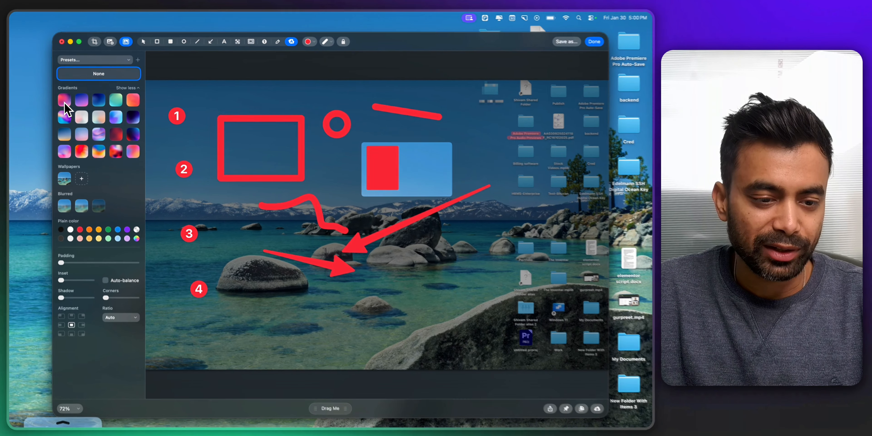
{"action": "left_click", "coordinate": [64, 101]}
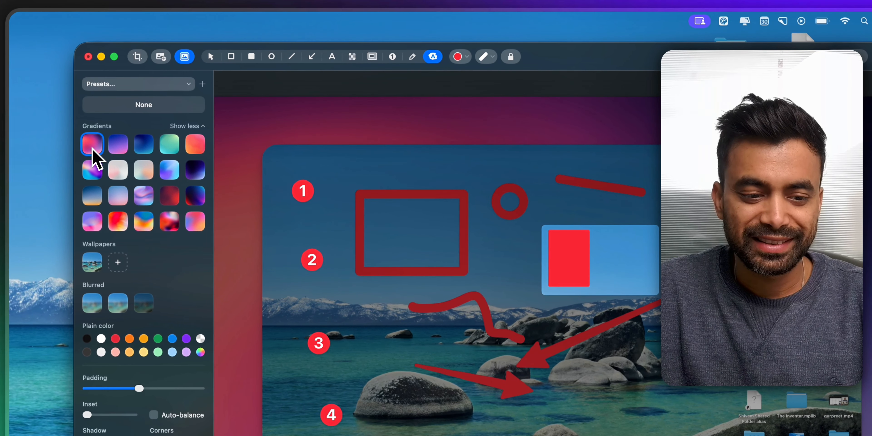
{"action": "left_click", "coordinate": [118, 145]}
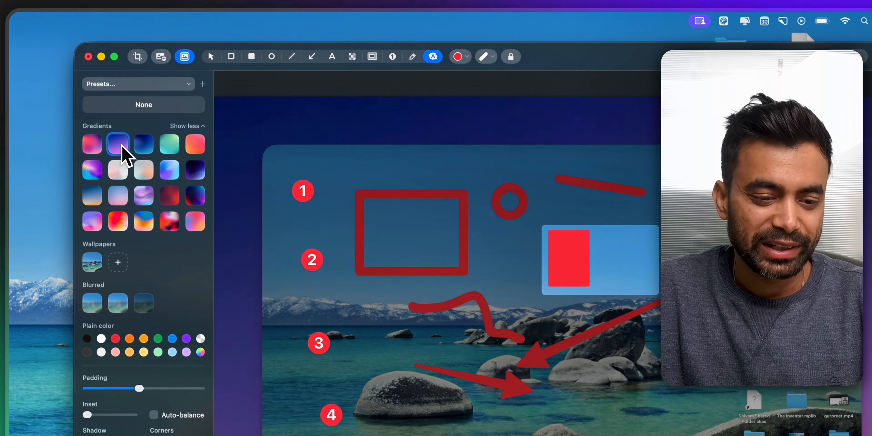
{"action": "left_click", "coordinate": [144, 149]}
{"action": "left_click", "coordinate": [171, 149]}
{"action": "left_click", "coordinate": [196, 149]}
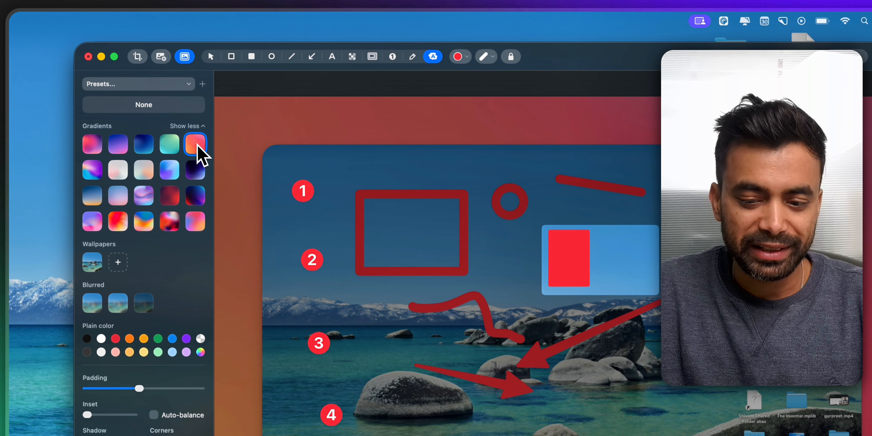
{"action": "key", "text": "super+z"}
{"action": "key", "text": "super+z"}
{"action": "key", "text": "super+z"}
{"action": "key", "text": "super+z"}
{"action": "key", "text": "super+z"}
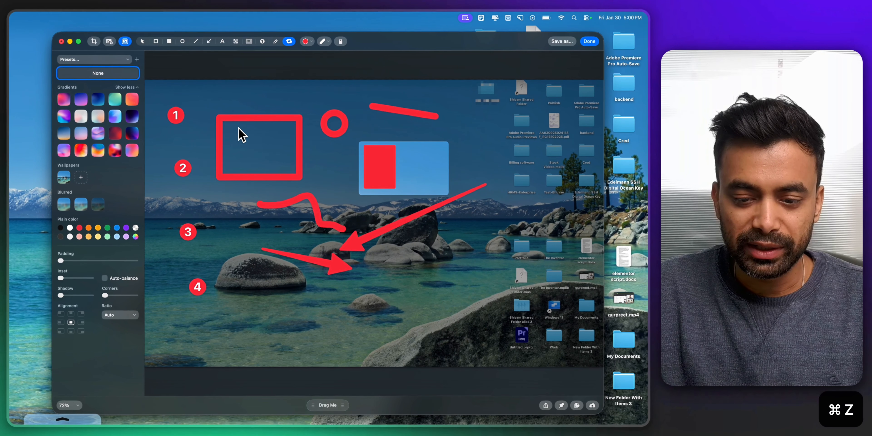
Step: Undo the recent annotations on the screenshot, then redo the last undone change
{"action": "key", "text": "super+z"}
{"action": "key", "text": "super+z"}
{"action": "key", "text": "super+shift+z"}
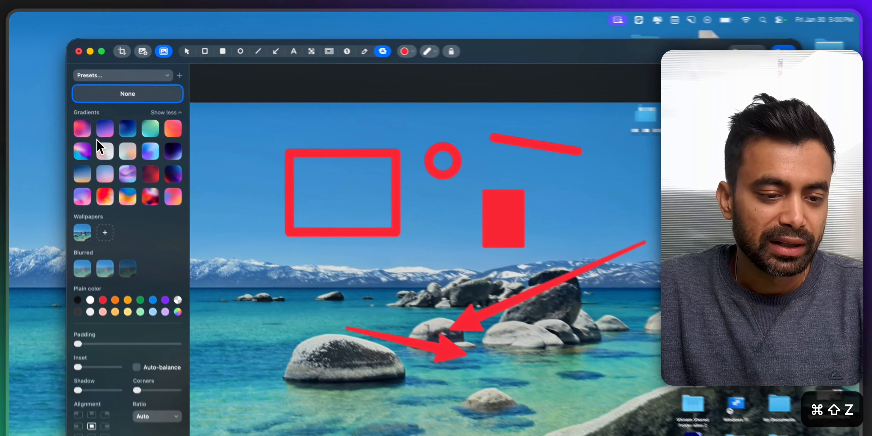
Step: Try several gradient backgrounds and a wallpaper background behind the screenshot
{"action": "left_click", "coordinate": [86, 132]}
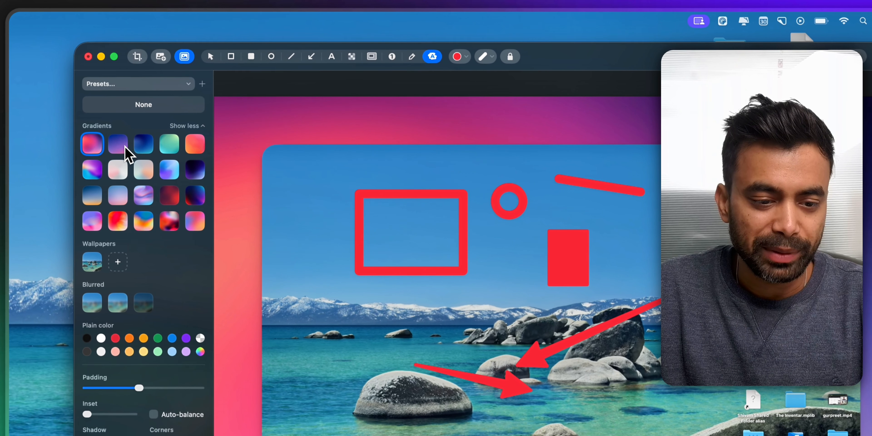
{"action": "left_click", "coordinate": [110, 129]}
{"action": "left_click", "coordinate": [153, 150]}
{"action": "left_click", "coordinate": [169, 164]}
{"action": "left_click", "coordinate": [92, 264]}
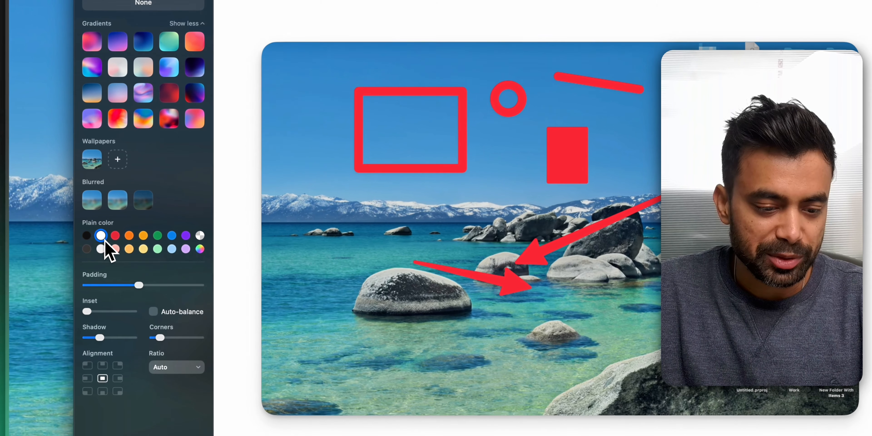
Step: Apply a white plain-colour background with reduced padding and finish editing the screenshot
{"action": "left_click", "coordinate": [79, 227]}
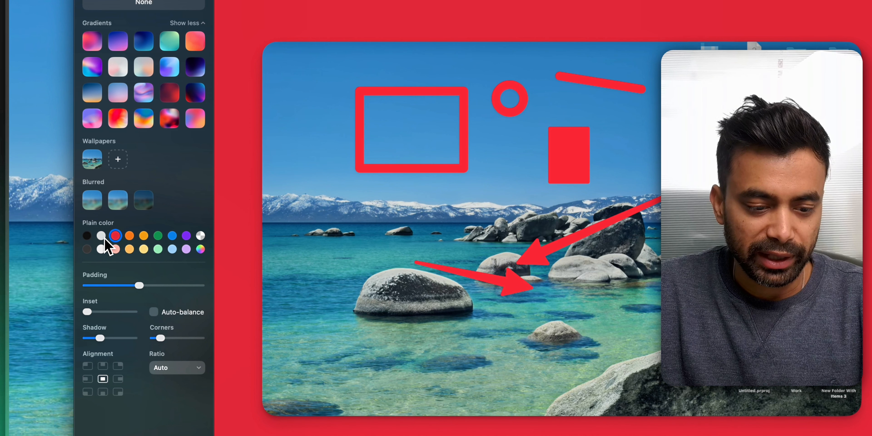
{"action": "left_click", "coordinate": [101, 236]}
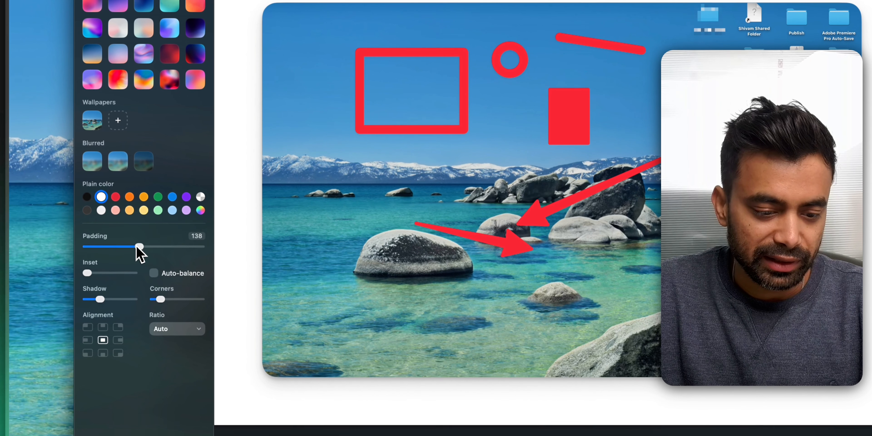
{"action": "left_click_drag", "start_coordinate": [139, 250], "coordinate": [98, 243]}
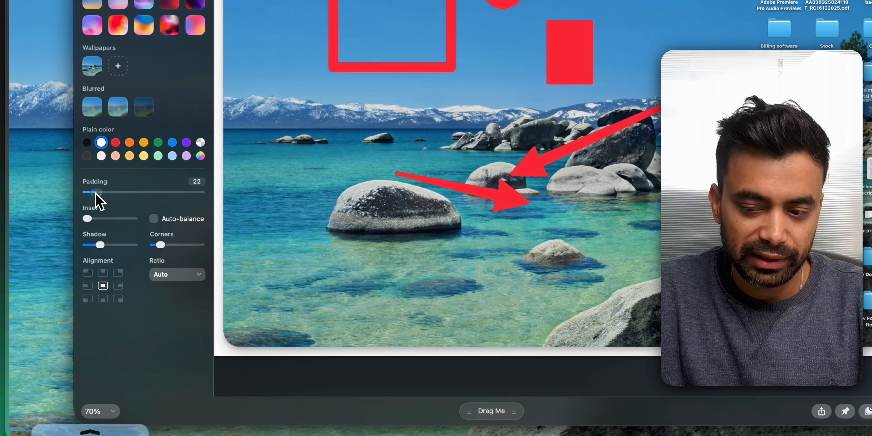
{"action": "left_click_drag", "start_coordinate": [96, 194], "coordinate": [117, 195]}
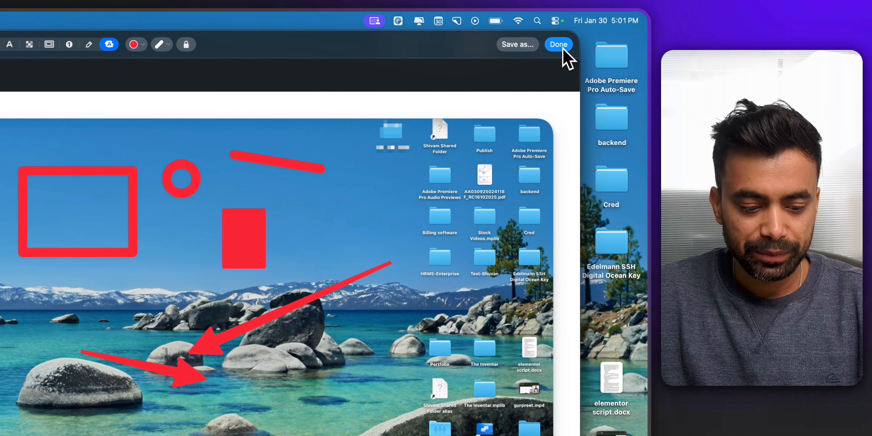
{"action": "left_click", "coordinate": [589, 36]}
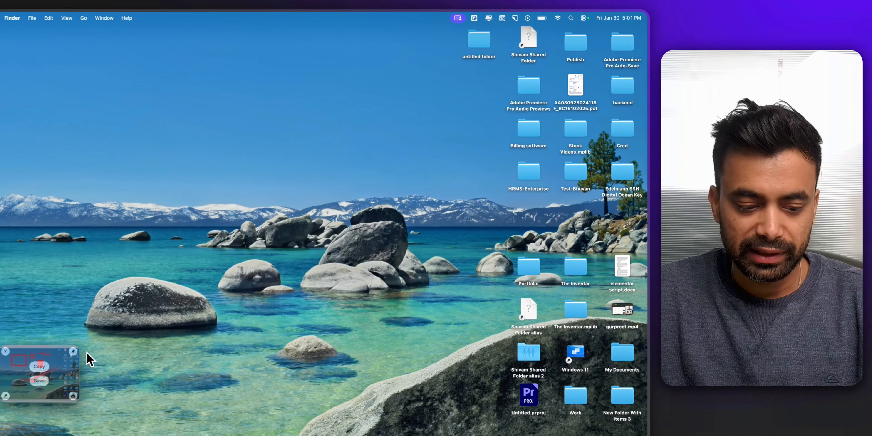
{"action": "mouse_move", "coordinate": [63, 362]}
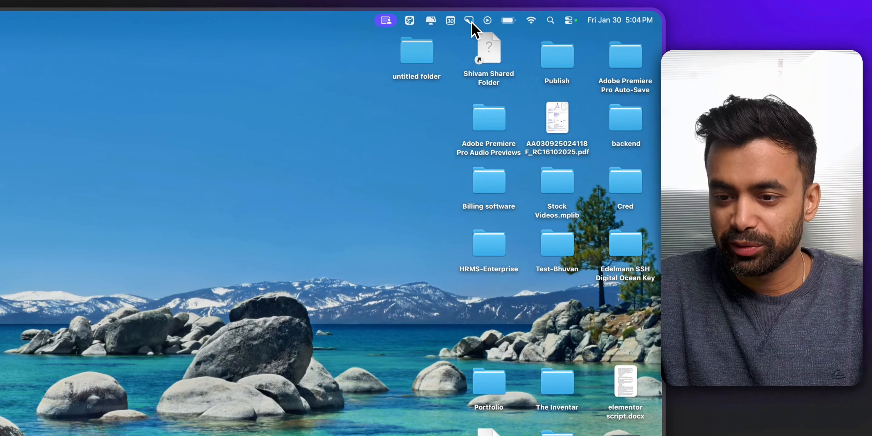
Step: Start an All-In-One capture from the CleanShot menu bar item and open its aspect ratio presets
{"action": "left_click", "coordinate": [468, 20]}
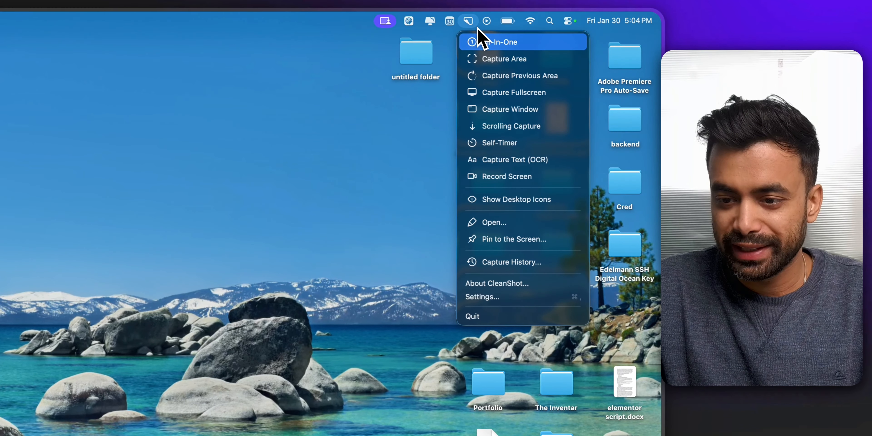
{"action": "left_click", "coordinate": [494, 42]}
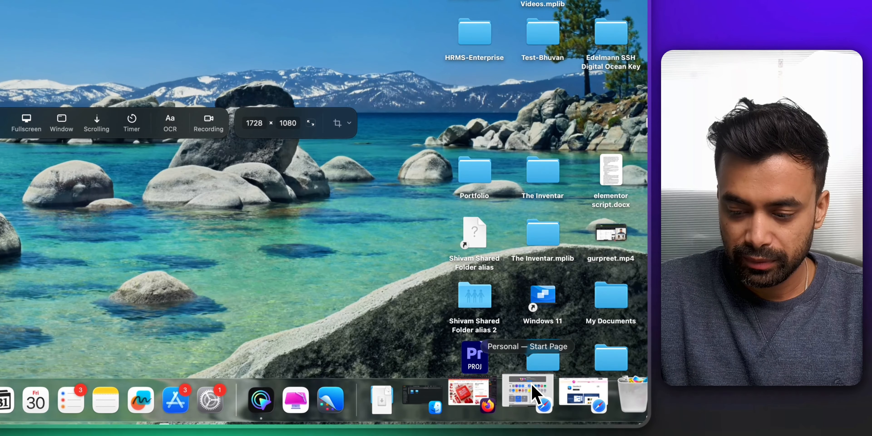
{"action": "key", "text": "super+Tab"}
{"action": "key", "text": "super+Right"}
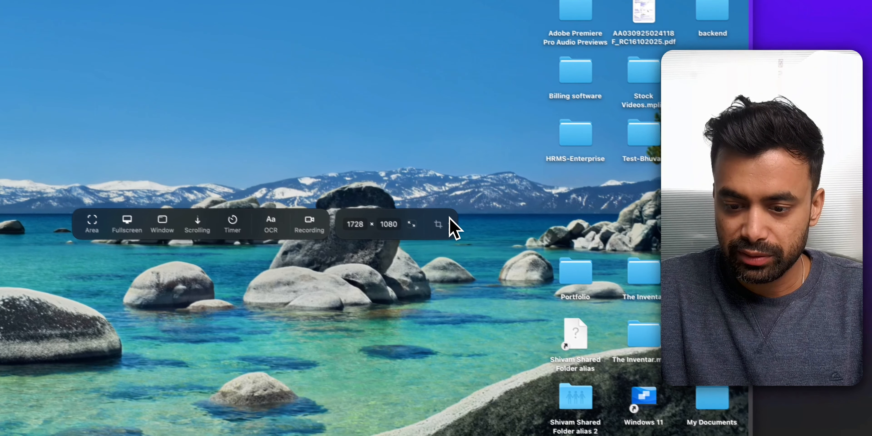
{"action": "left_click", "coordinate": [450, 222]}
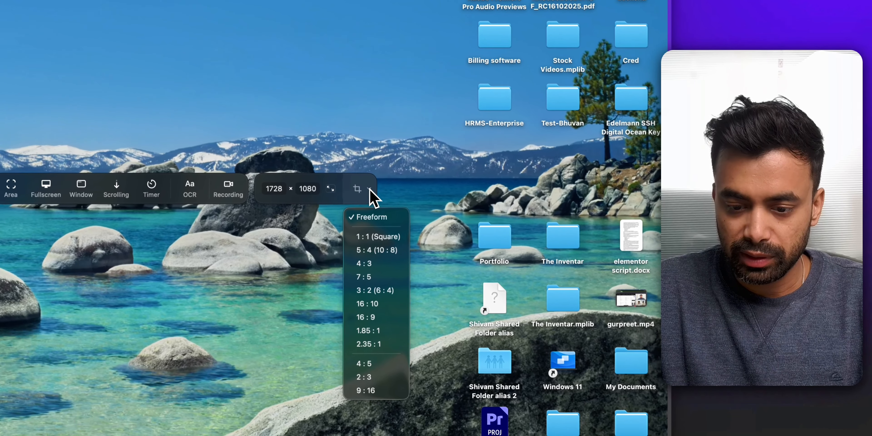